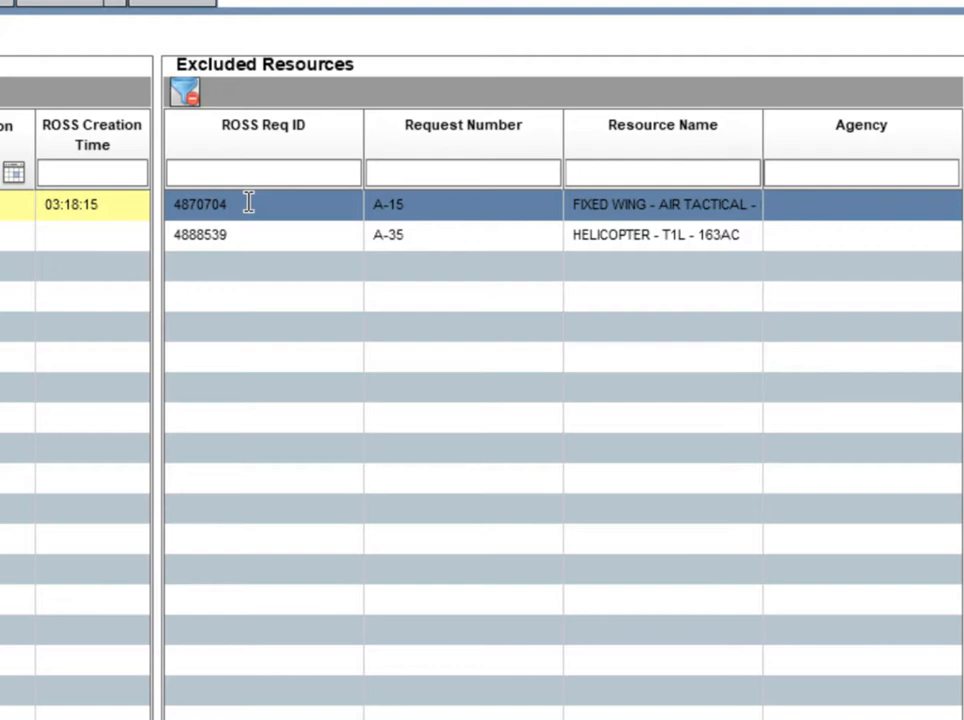
Select excluded resources A-15 and A-35 of the RIVER incident and start importing them.
{"action": "left_click", "coordinate": [249, 203]}
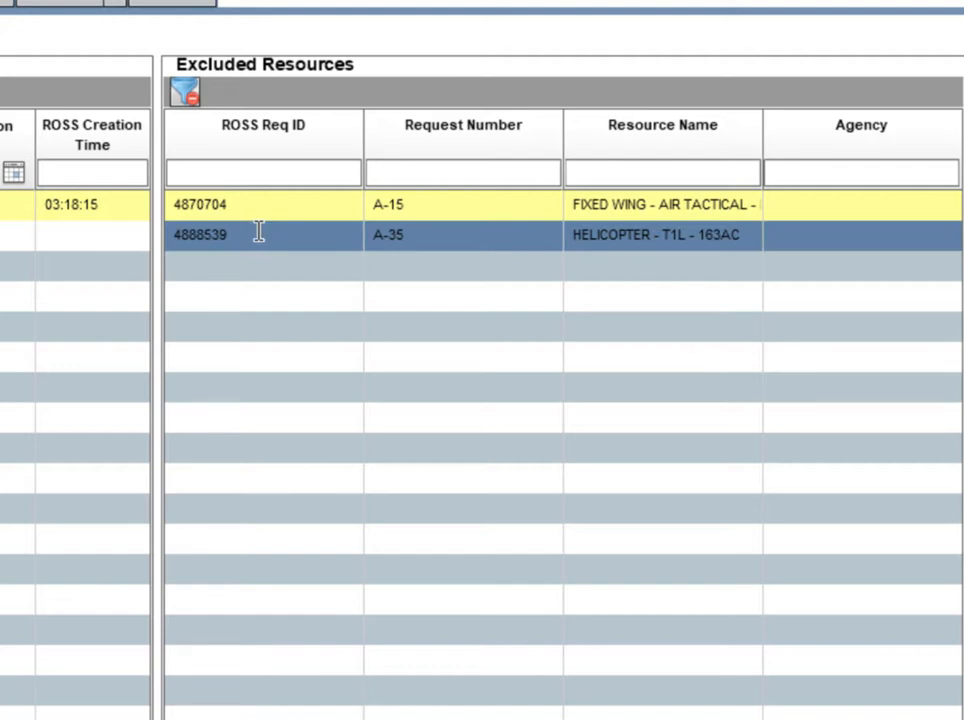
{"action": "left_click", "coordinate": [258, 231]}
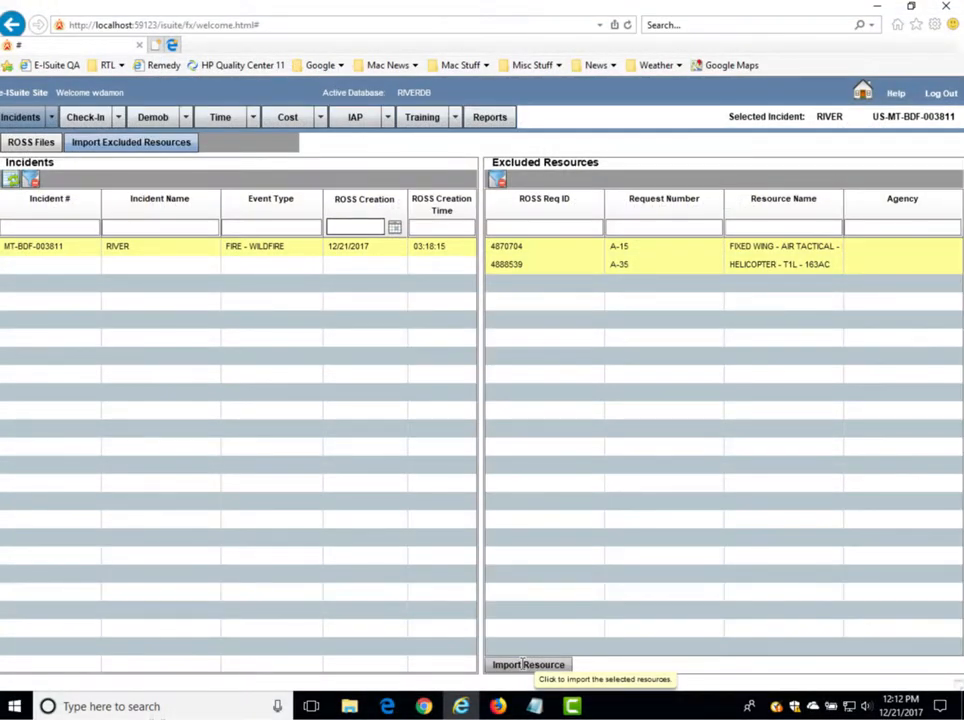
{"action": "left_click", "coordinate": [524, 664]}
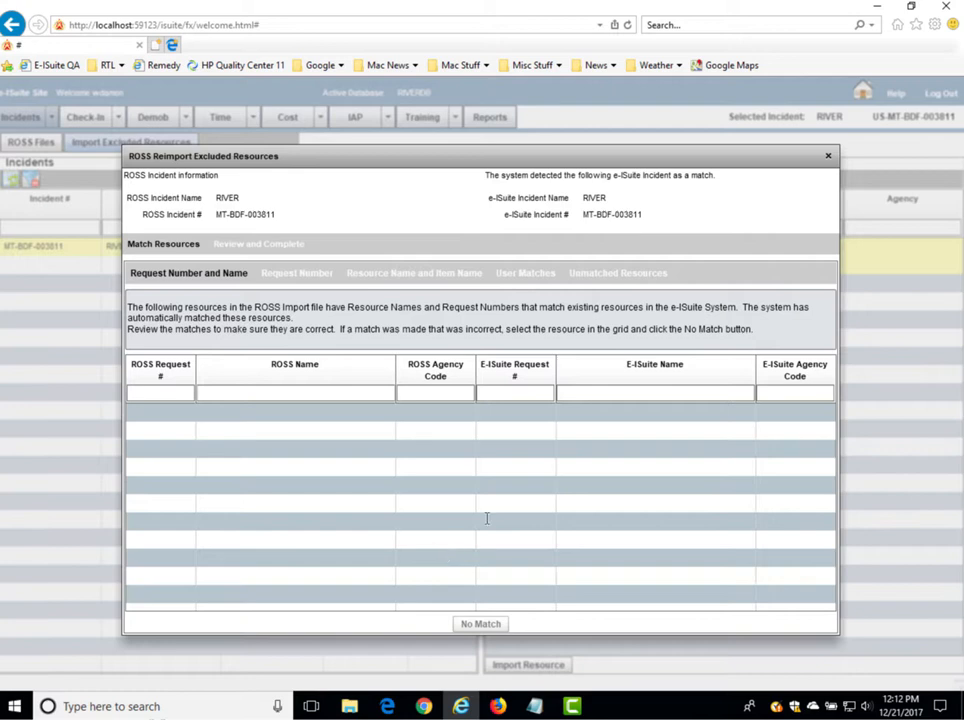
Check the unmatched ROSS resources A-35 and A-15, and complete the reimport of the excluded resources.
{"action": "left_click", "coordinate": [594, 272]}
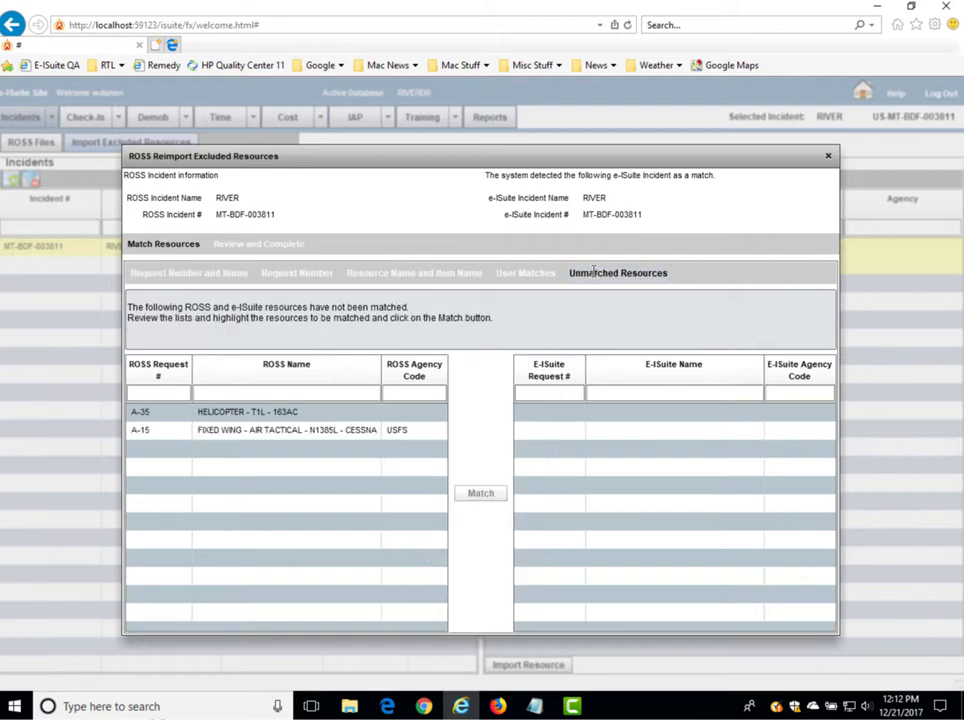
{"action": "left_click", "coordinate": [268, 413]}
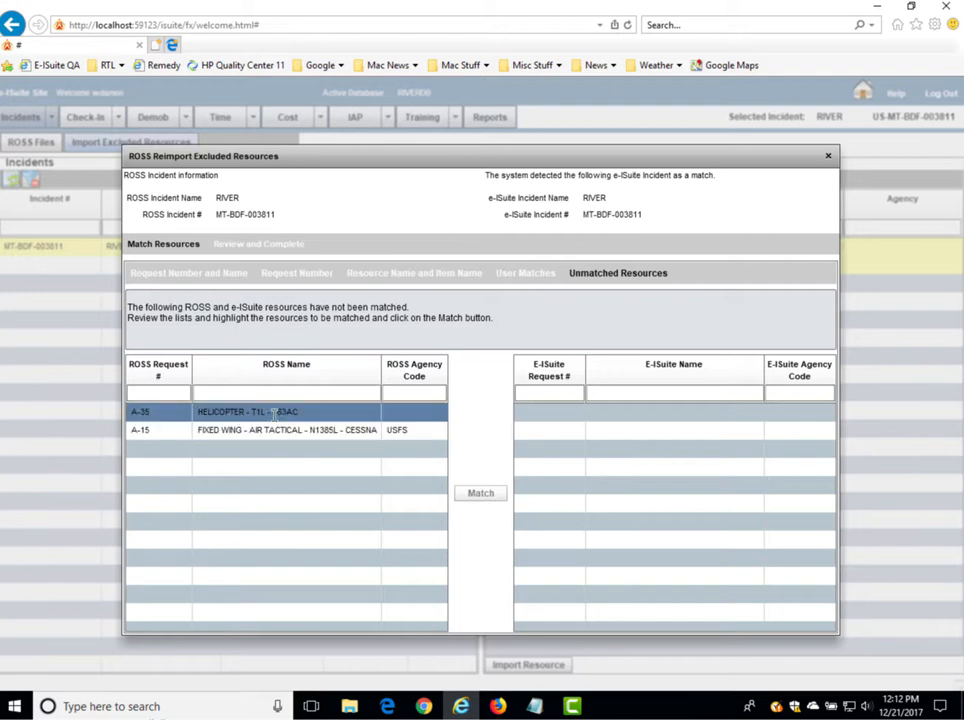
{"action": "left_click", "coordinate": [285, 430]}
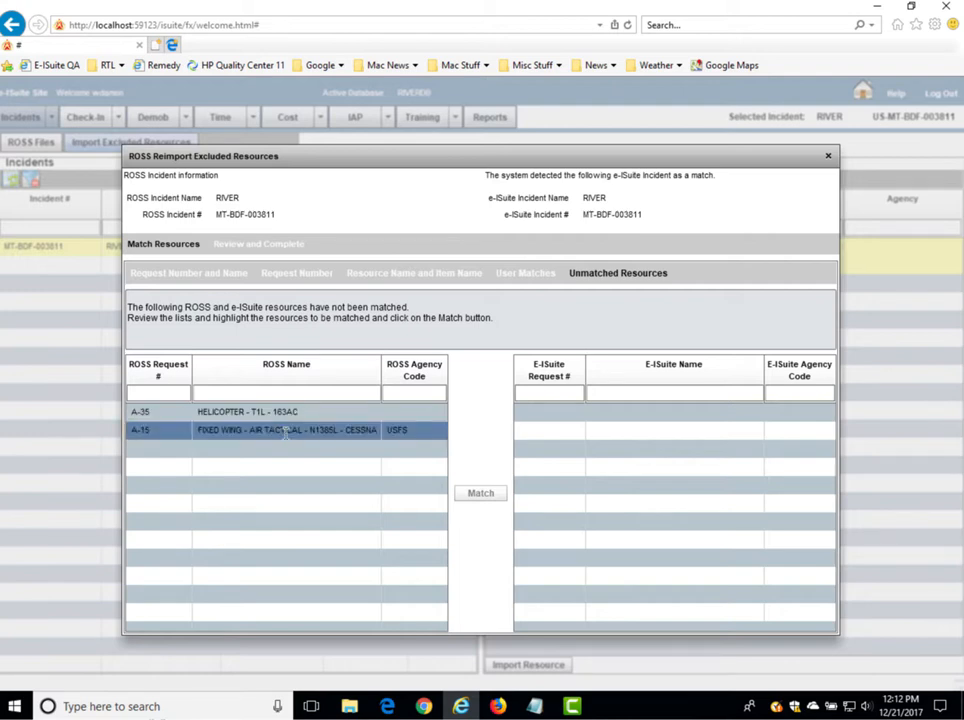
{"action": "left_click", "coordinate": [234, 243]}
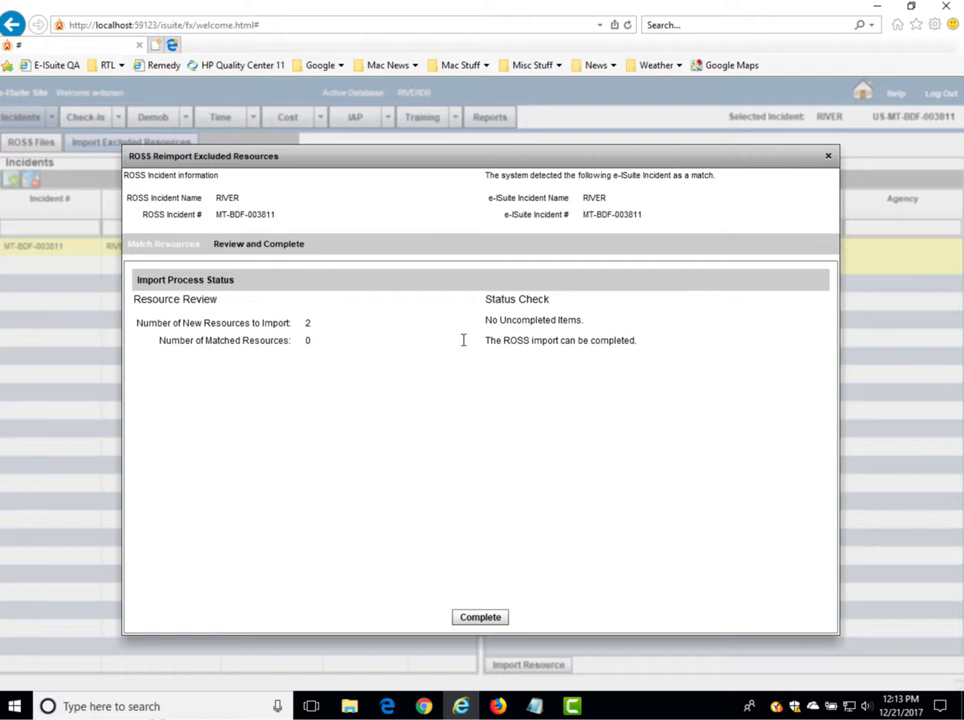
{"action": "left_click", "coordinate": [476, 616]}
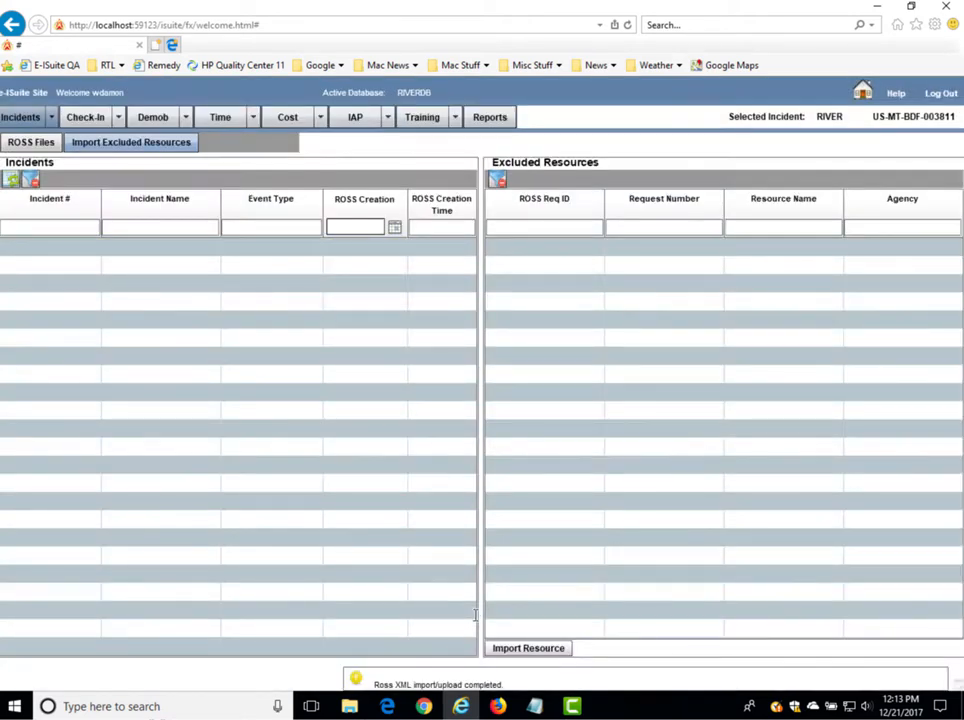
View the resources already checked in for the RIVER incident.
{"action": "left_click", "coordinate": [84, 117]}
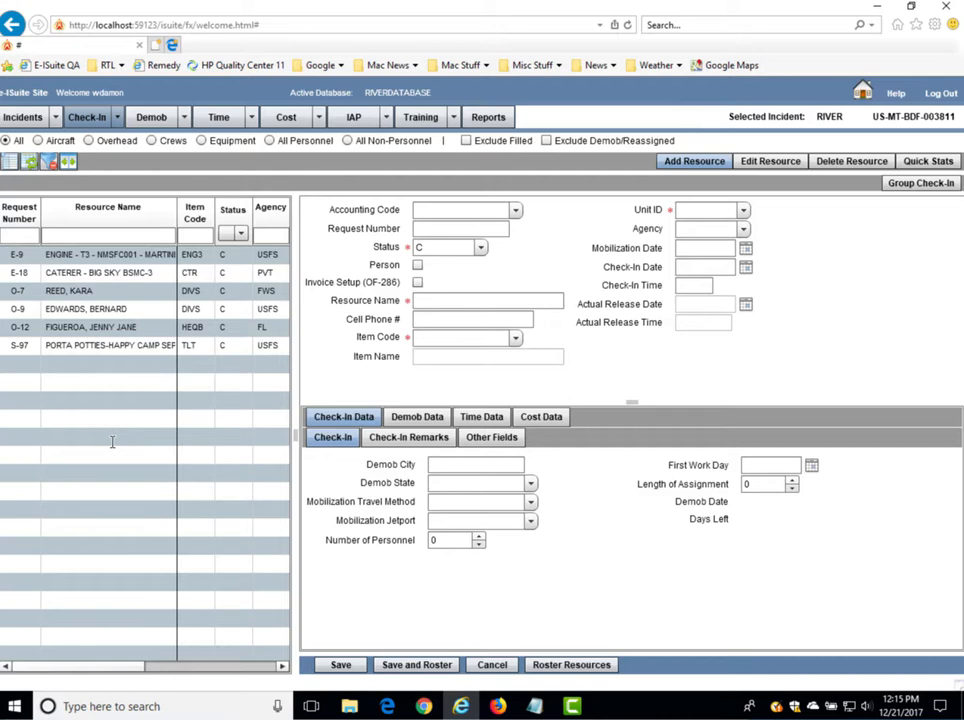
{"action": "left_click", "coordinate": [92, 309]}
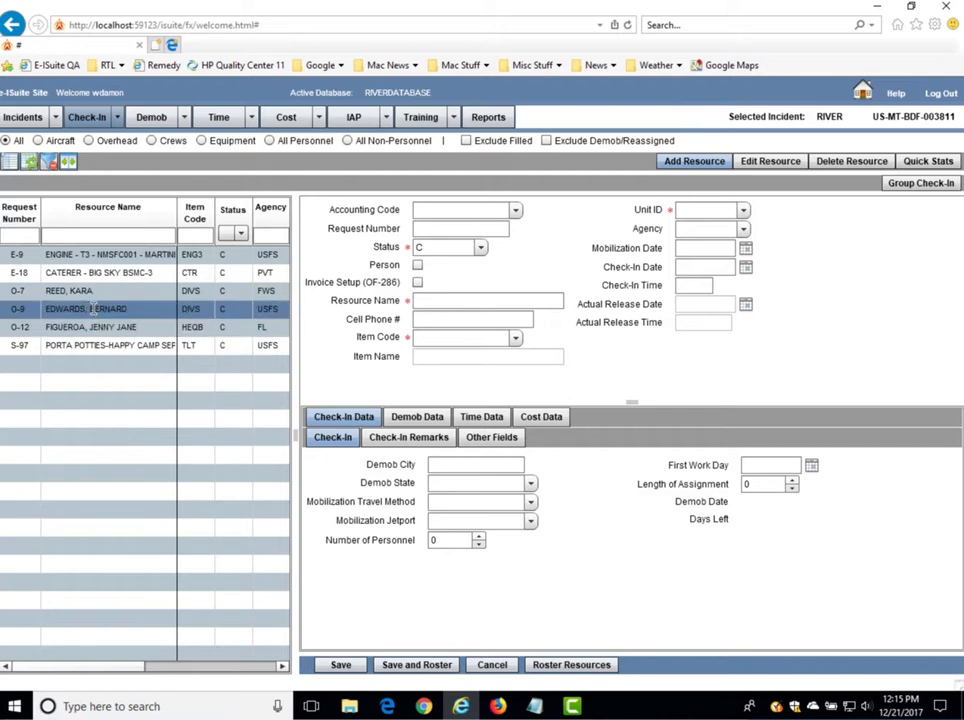
Upload River-ROSSImportFile.xml to the ROSS files and start the import for the RIVER incident.
{"action": "left_click", "coordinate": [20, 118]}
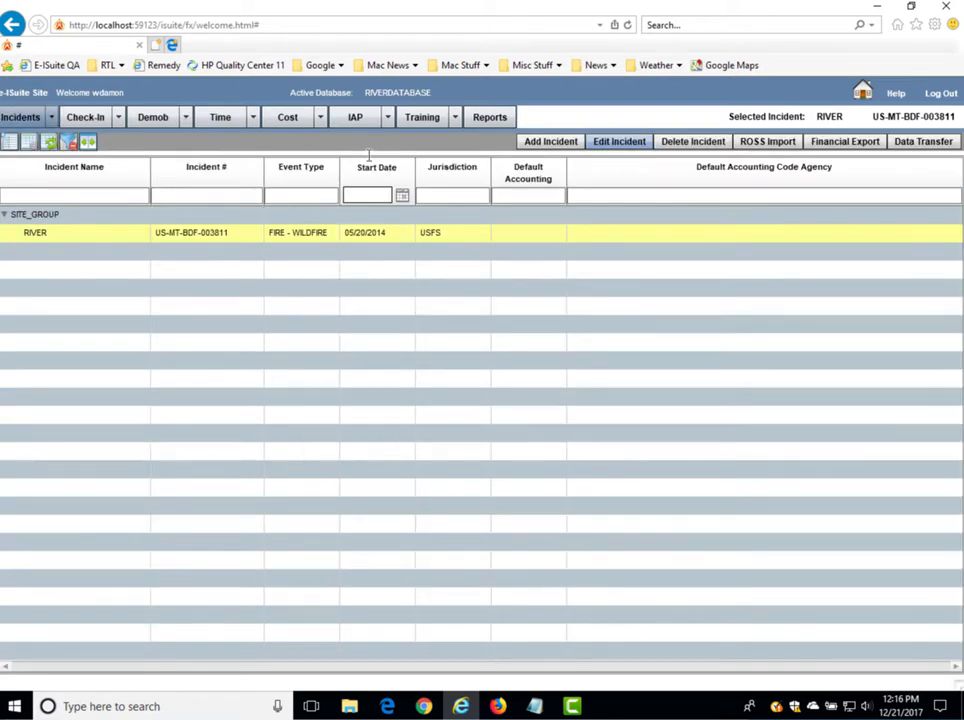
{"action": "left_click", "coordinate": [764, 141]}
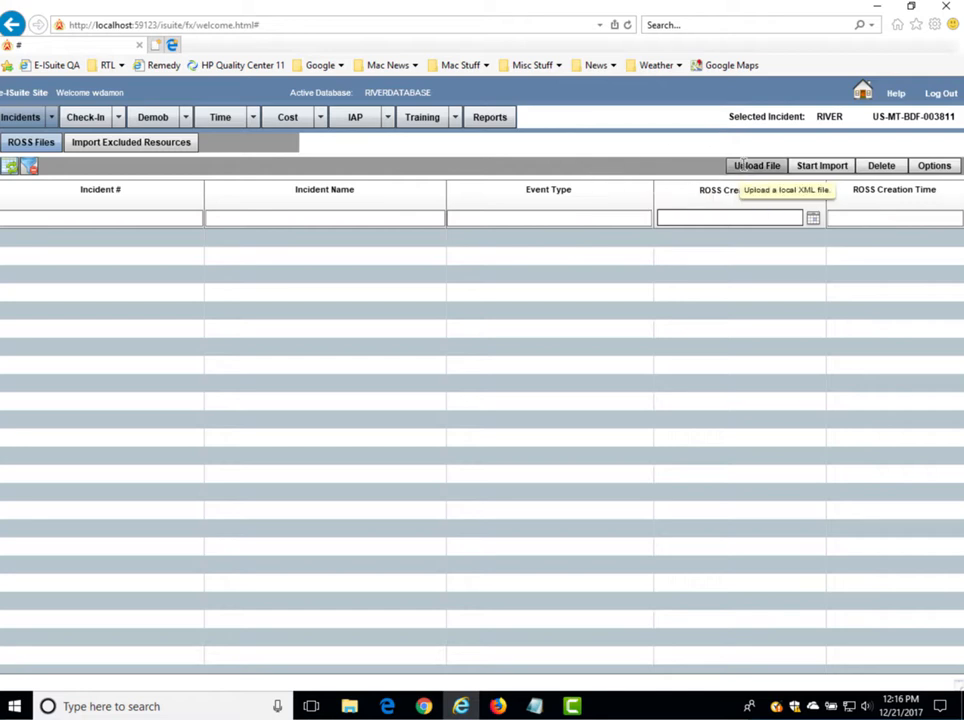
{"action": "left_click", "coordinate": [745, 165]}
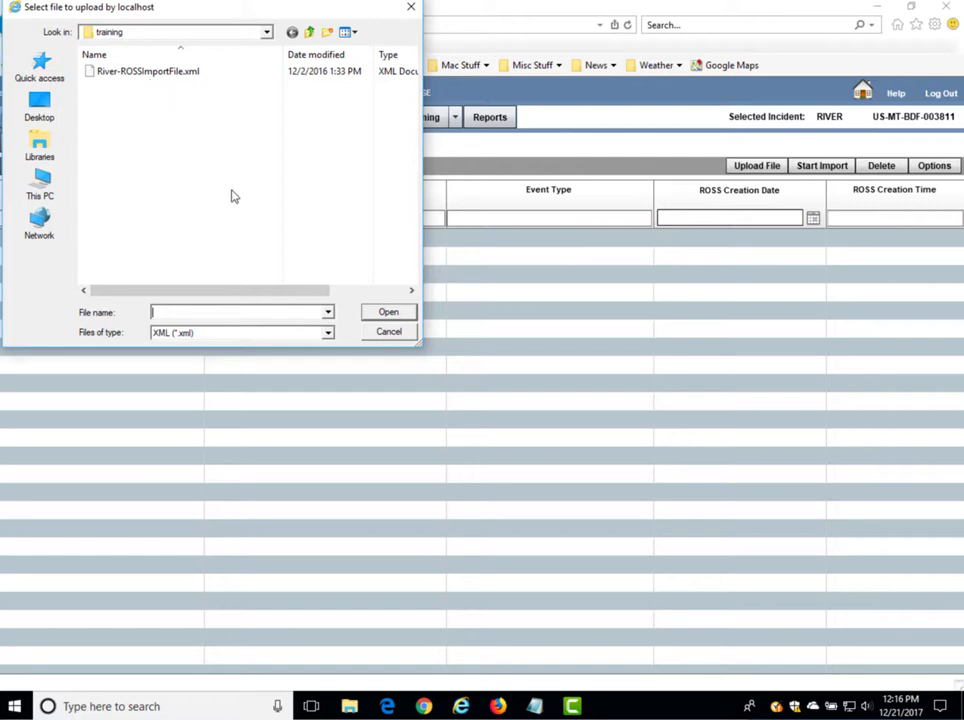
{"action": "left_click", "coordinate": [151, 71]}
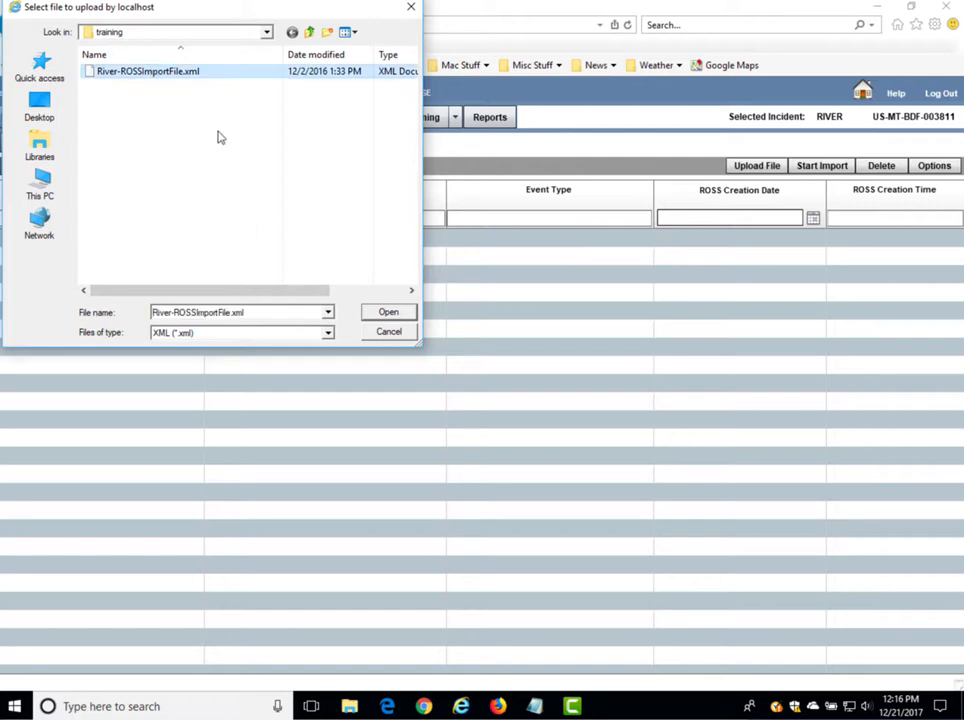
{"action": "left_click", "coordinate": [389, 313]}
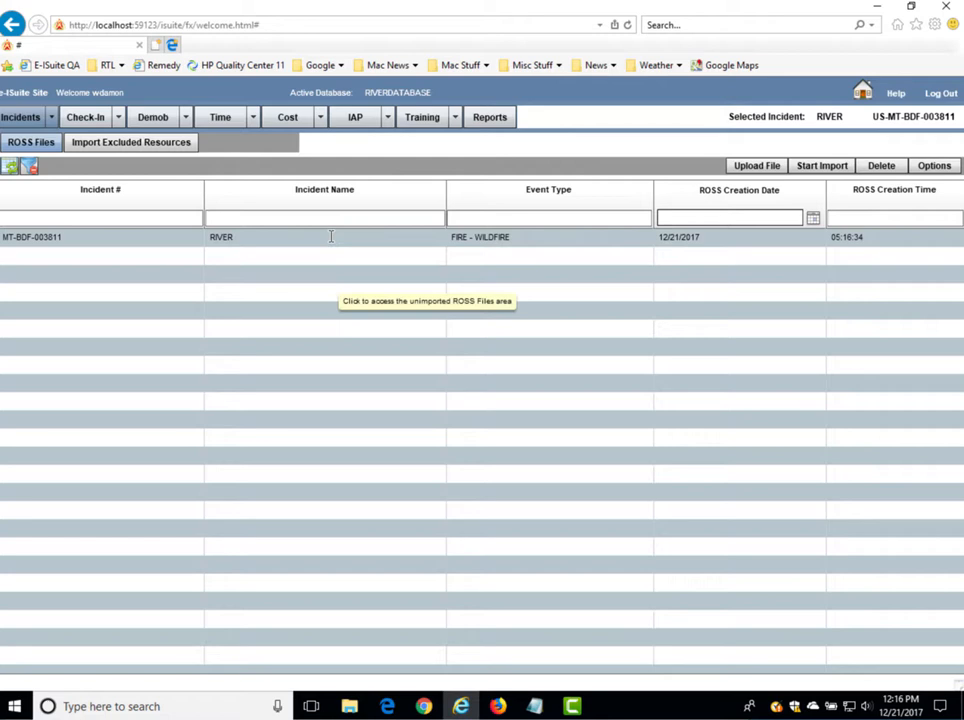
{"action": "left_click", "coordinate": [331, 237]}
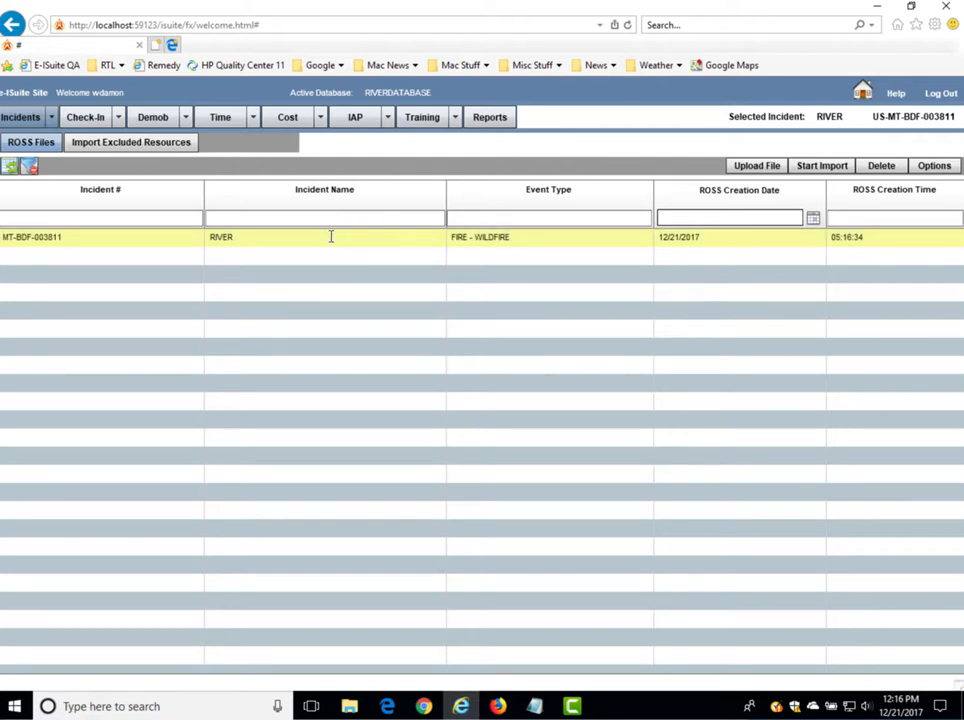
{"action": "left_click", "coordinate": [823, 165]}
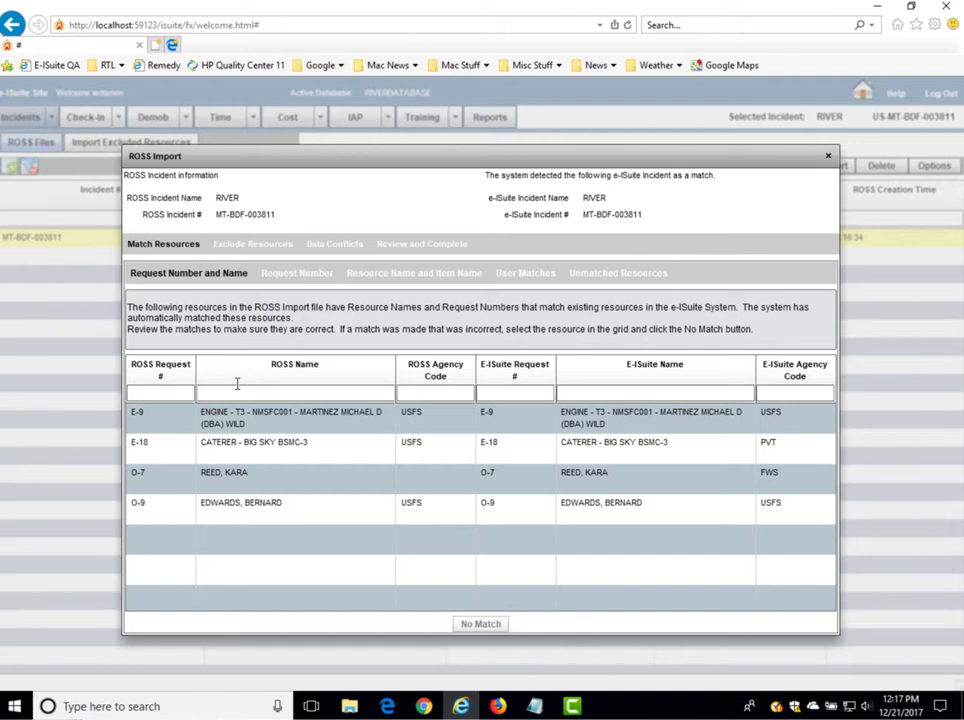
Review the matches by request number, by resource and item name, and by user, plus the list of unmatched resources.
{"action": "left_click", "coordinate": [288, 275]}
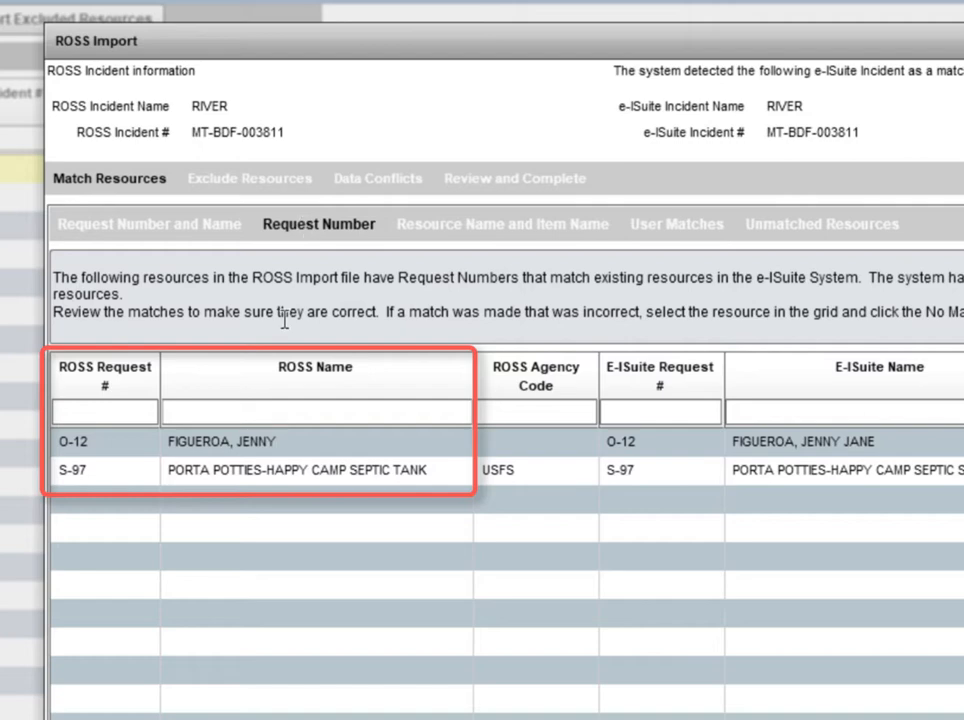
{"action": "left_click", "coordinate": [86, 440]}
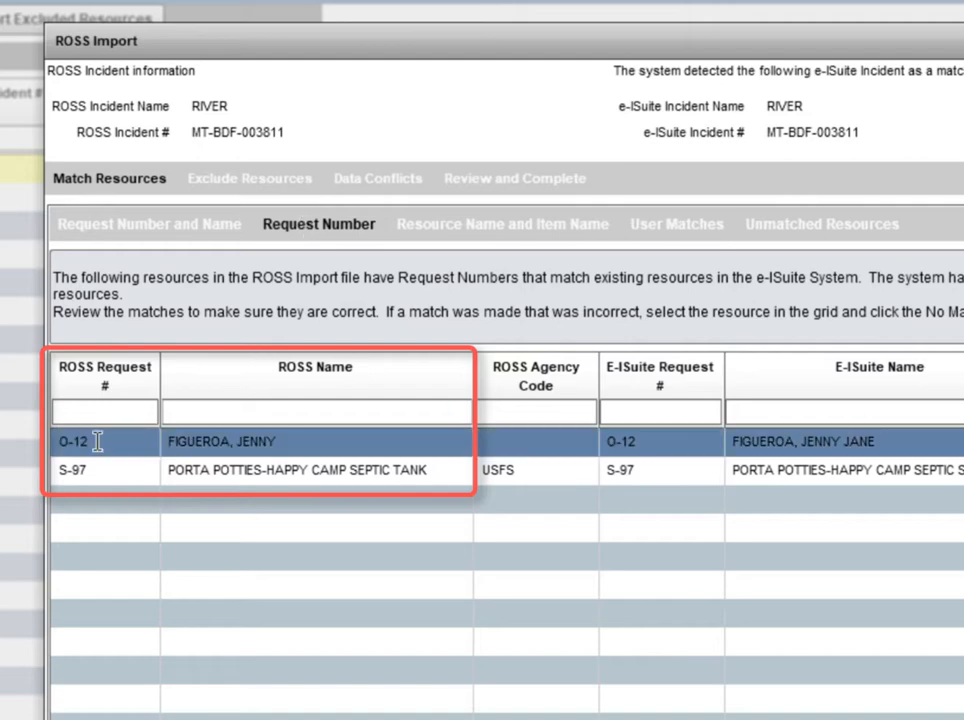
{"action": "left_click", "coordinate": [104, 469]}
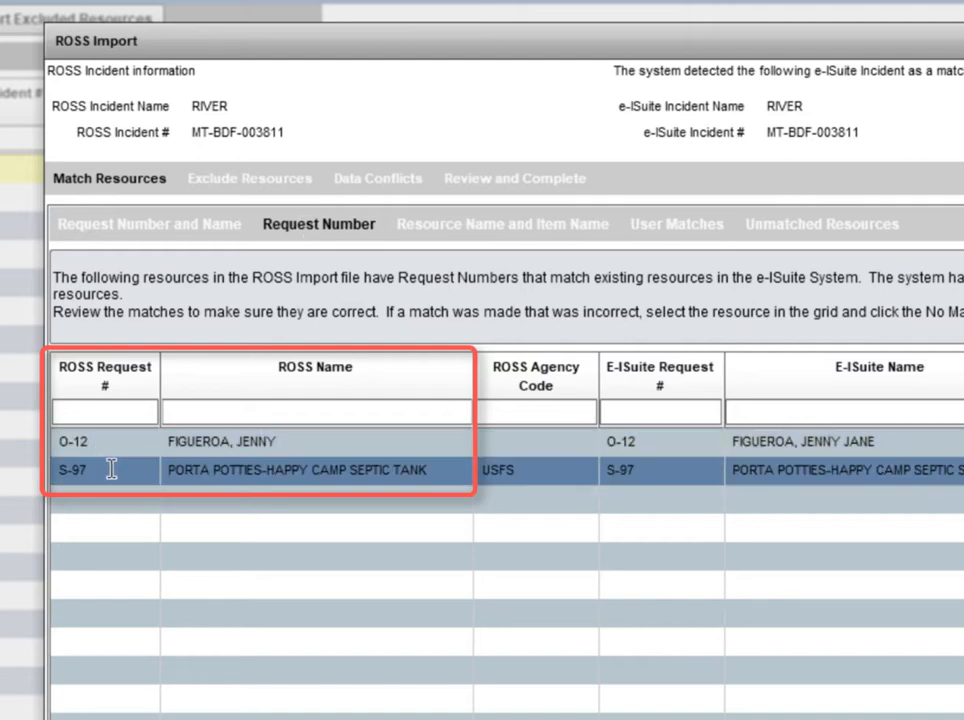
{"action": "left_click", "coordinate": [263, 441]}
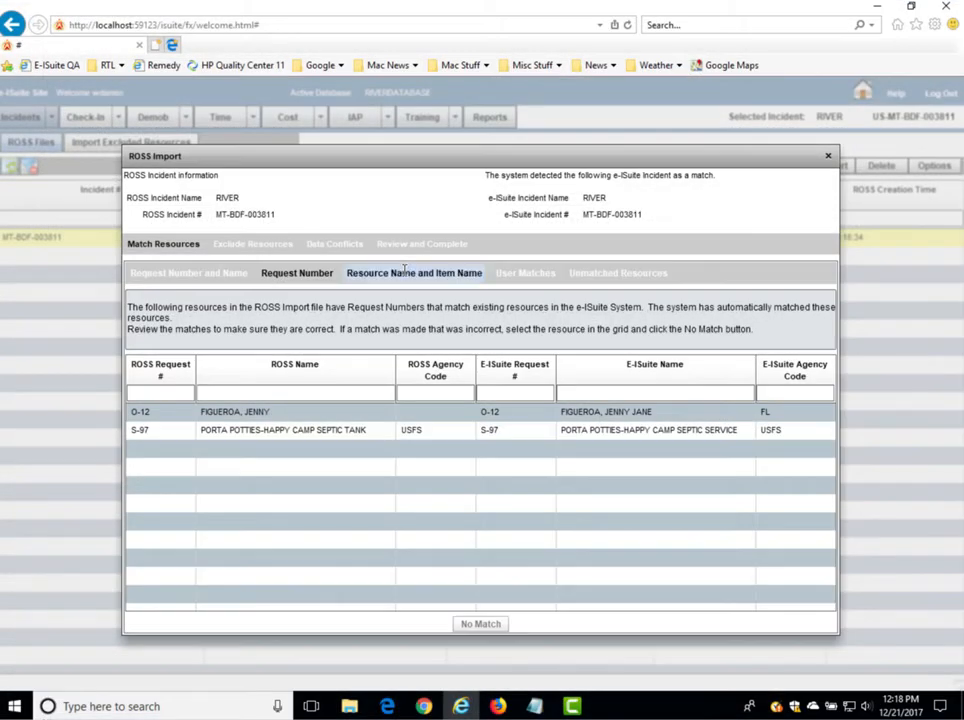
{"action": "left_click", "coordinate": [404, 268]}
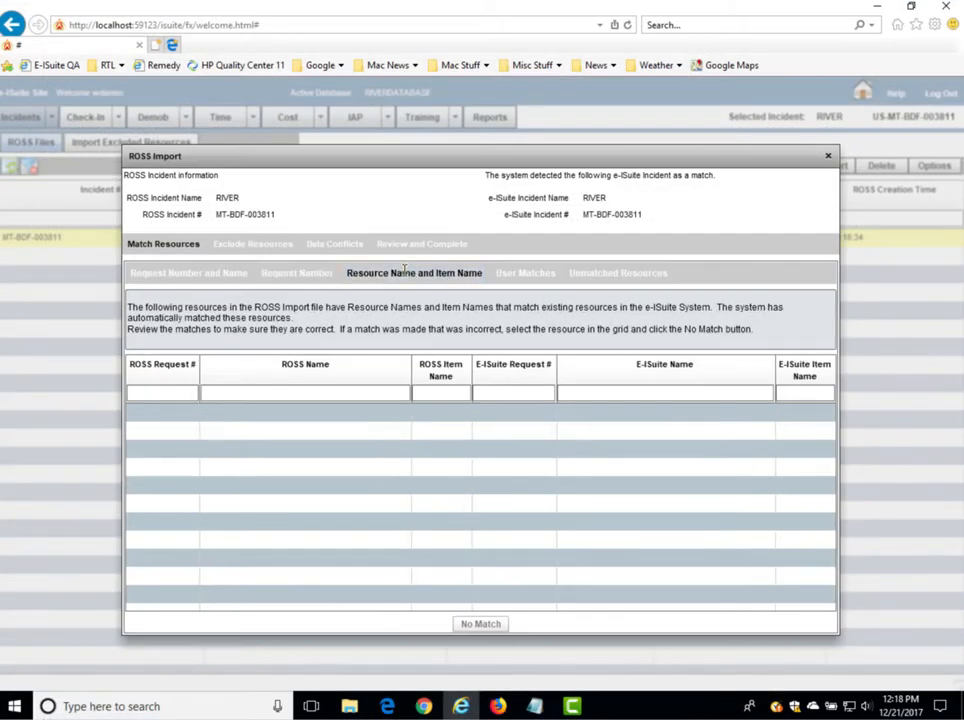
{"action": "left_click", "coordinate": [498, 272]}
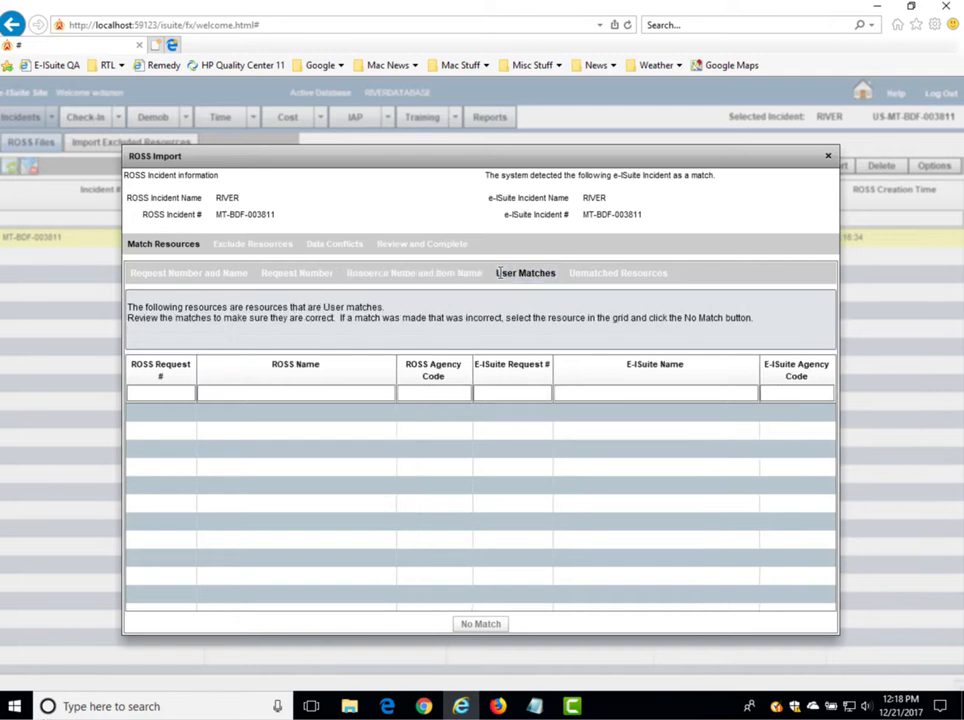
{"action": "left_click", "coordinate": [601, 272]}
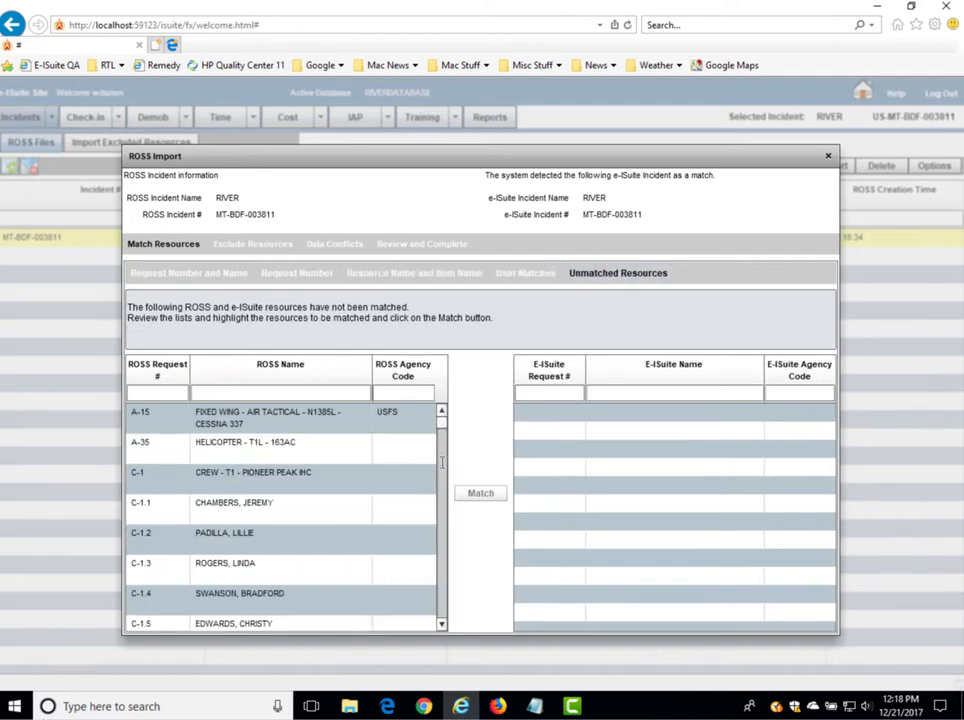
{"action": "scroll", "coordinate": [441, 508], "scroll_direction": "down", "scroll_amount": 5}
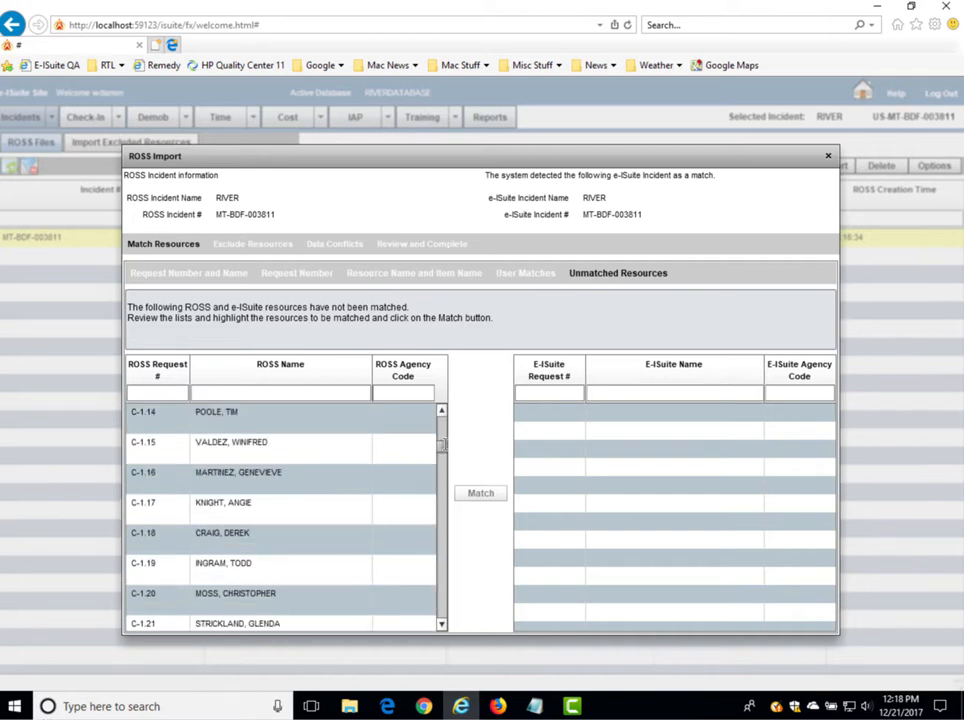
{"action": "scroll", "coordinate": [441, 508], "scroll_direction": "down", "scroll_amount": 3}
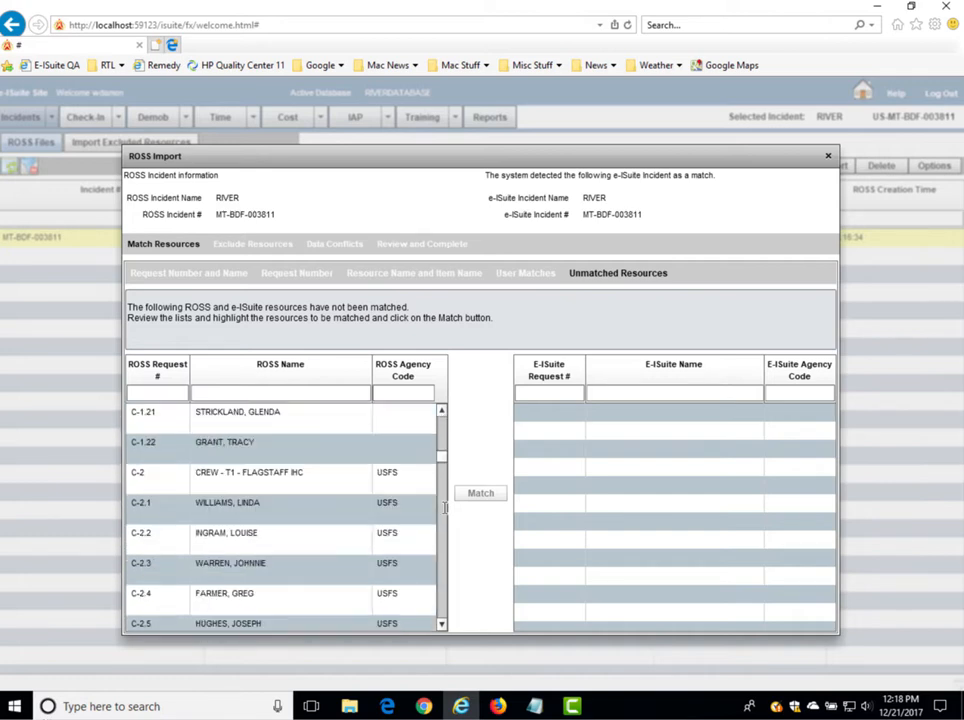
{"action": "scroll", "coordinate": [444, 508], "scroll_direction": "down", "scroll_amount": 6}
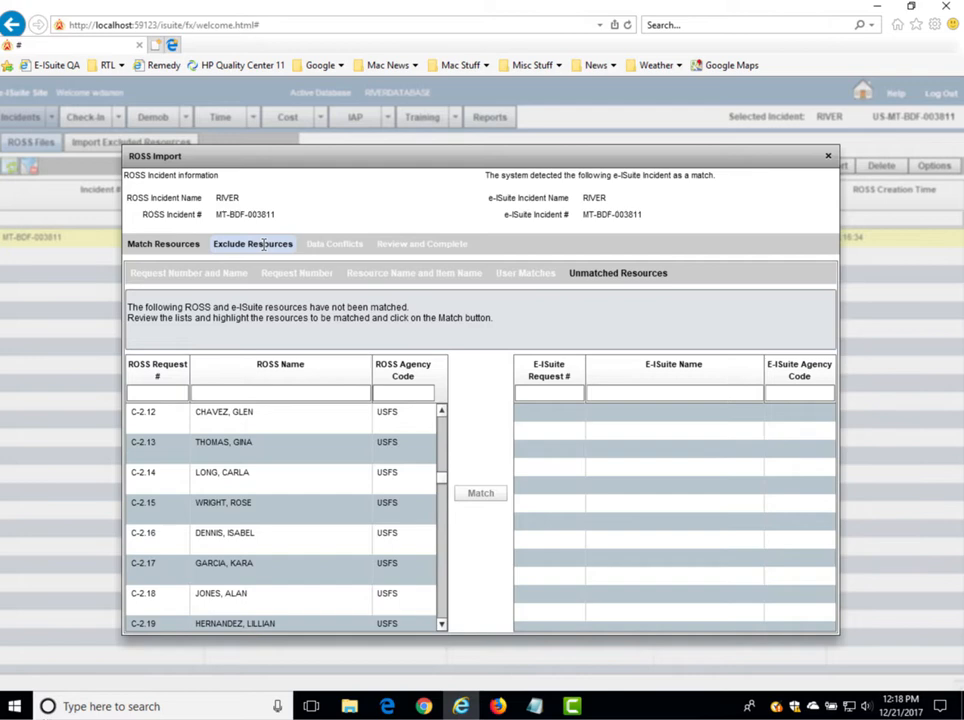
Resolve the E-89 data conflict by shortening the new resource name to "DOZER - T2 - INDUSTRIAL DEFENSE DEVELOPMENT - 1064".
{"action": "left_click", "coordinate": [327, 240]}
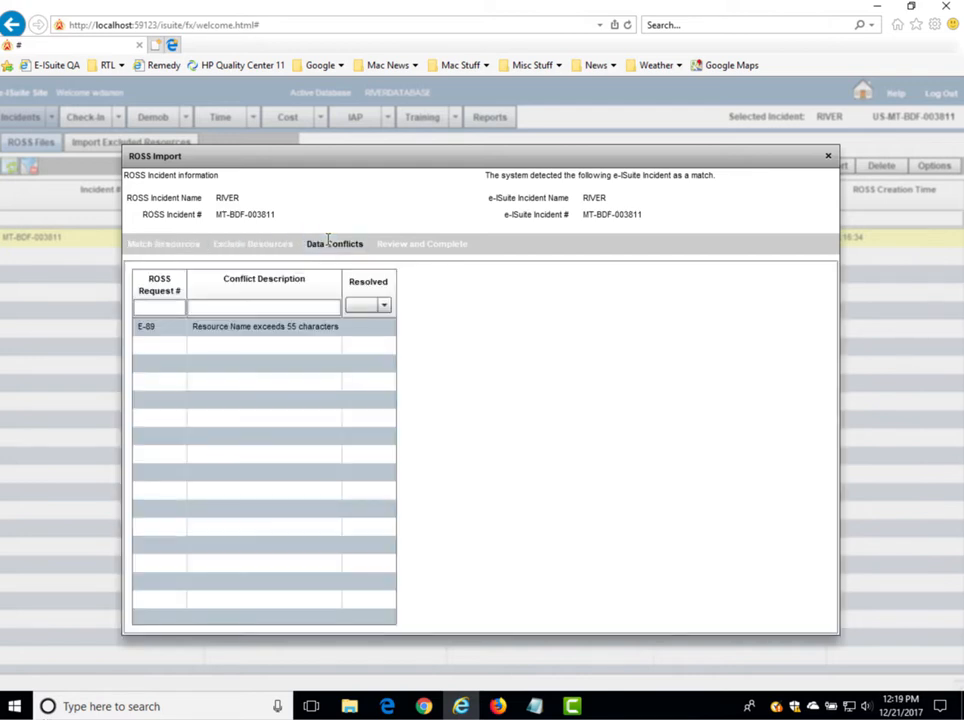
{"action": "left_click", "coordinate": [275, 329]}
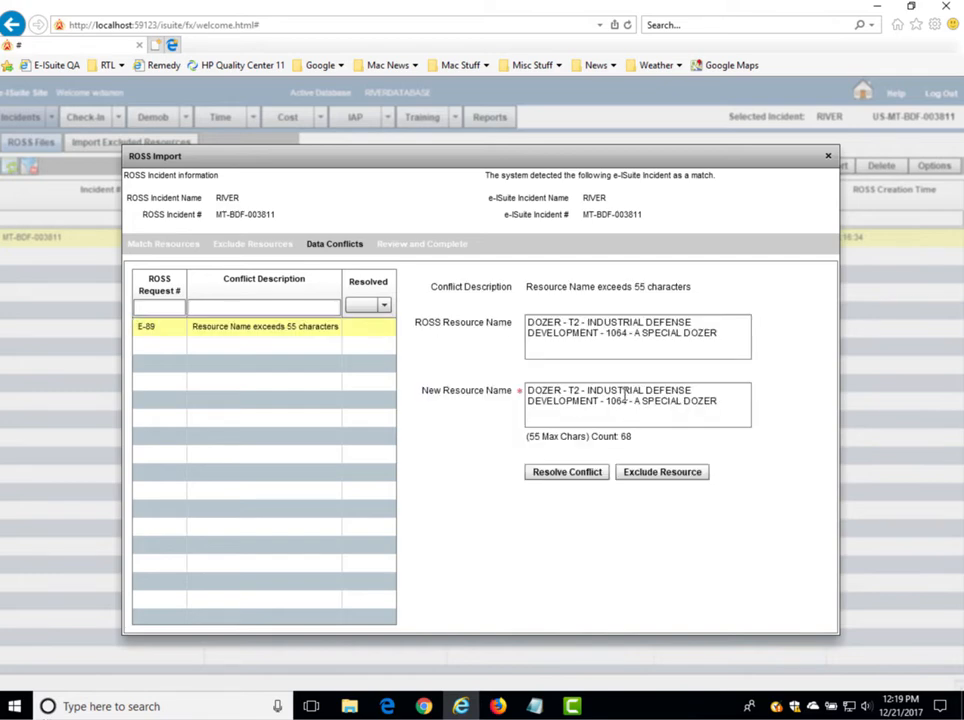
{"action": "left_click_drag", "start_coordinate": [628, 400], "coordinate": [742, 400]}
{"action": "key", "text": "BackSpace"}
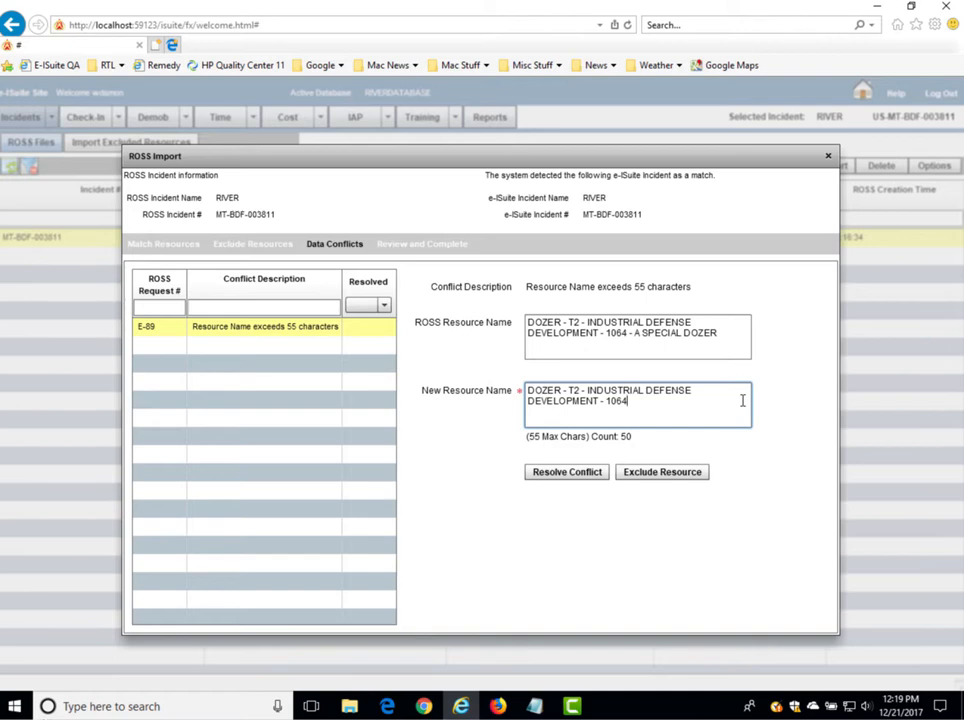
{"action": "left_click", "coordinate": [566, 472]}
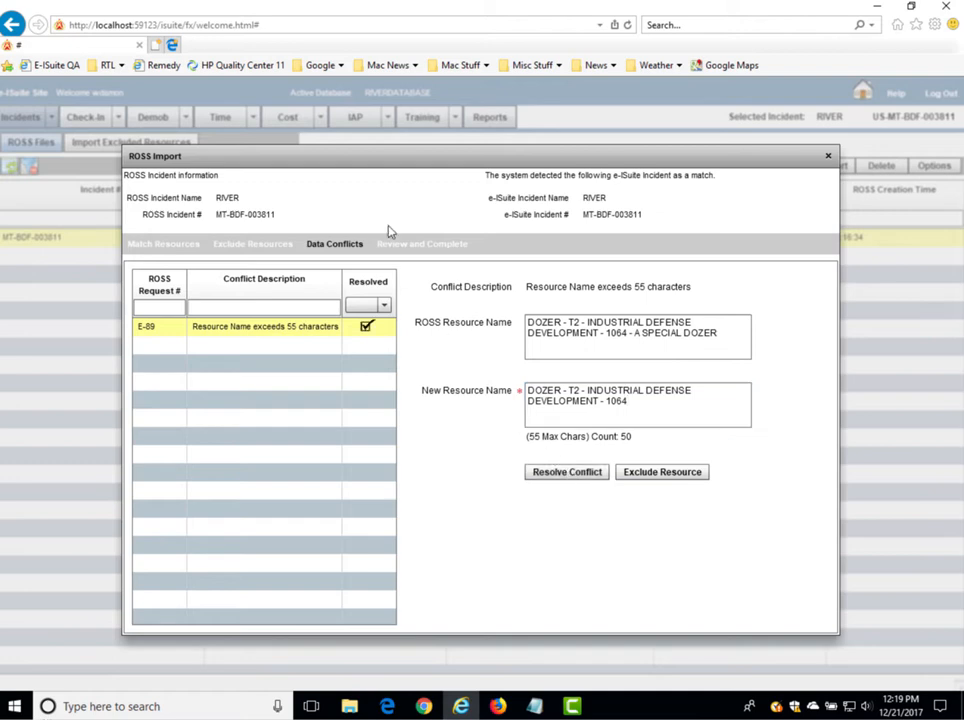
Review and complete the ROSS import, and view the imported resources in Check-In.
{"action": "left_click", "coordinate": [403, 246]}
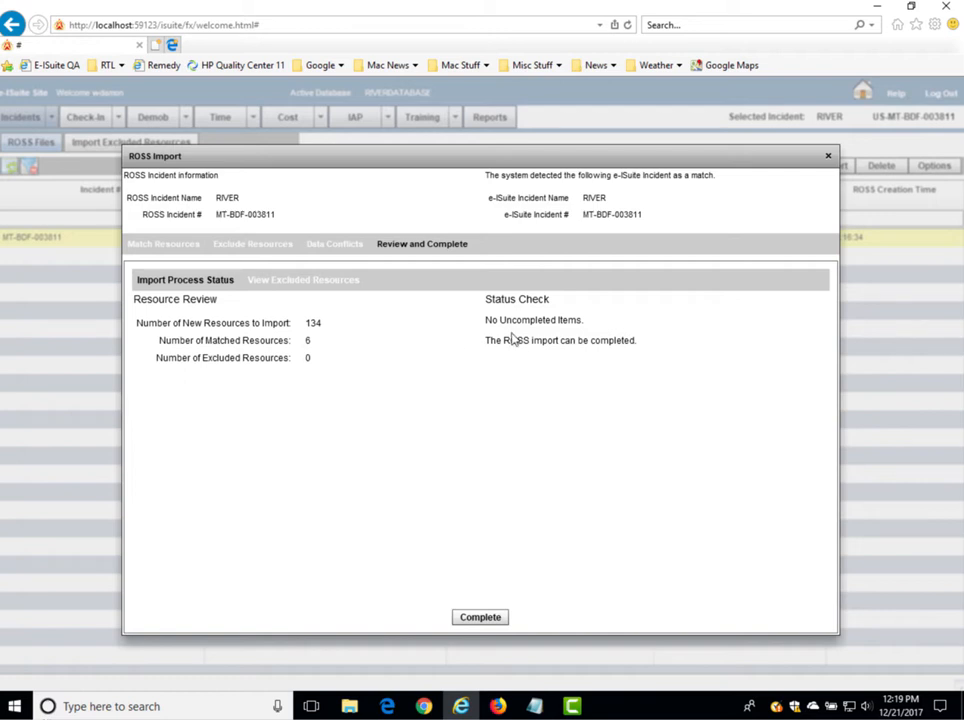
{"action": "left_click", "coordinate": [481, 619]}
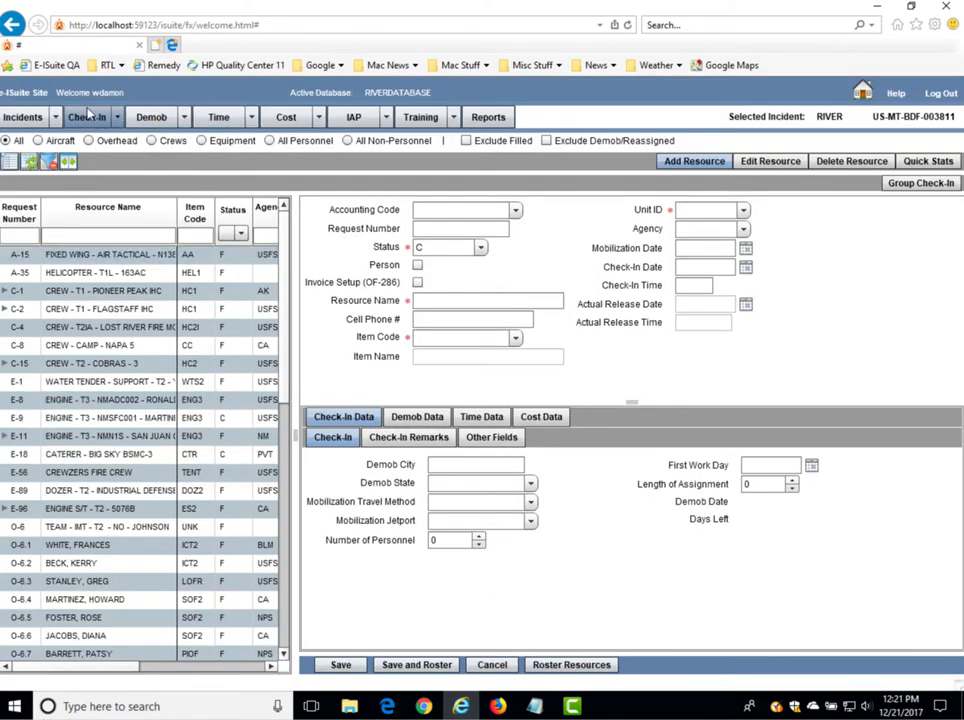
{"action": "left_click", "coordinate": [125, 255]}
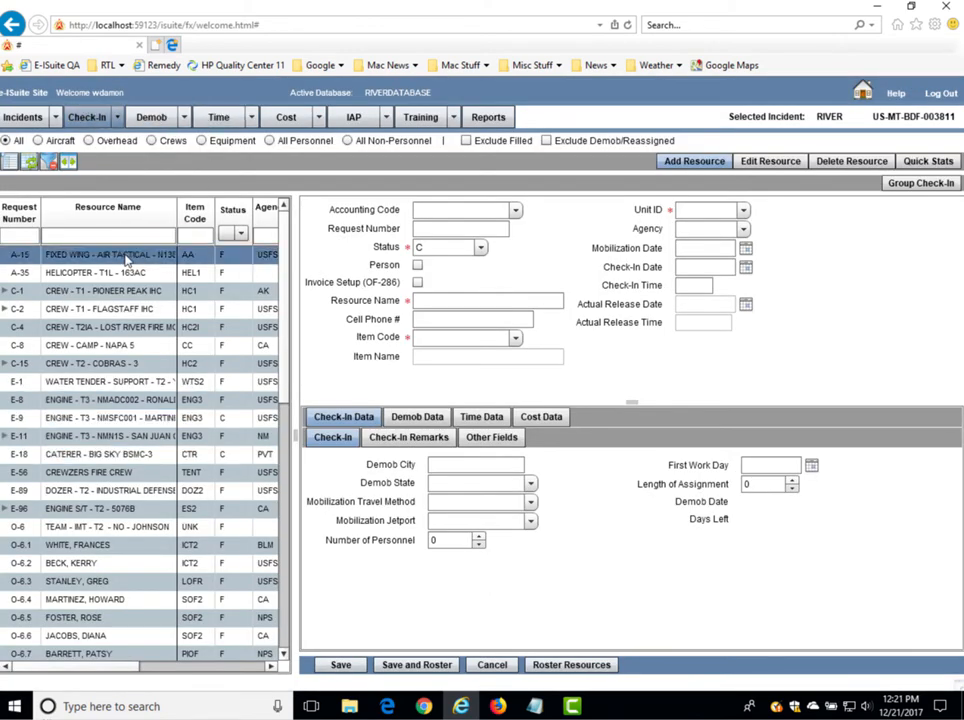